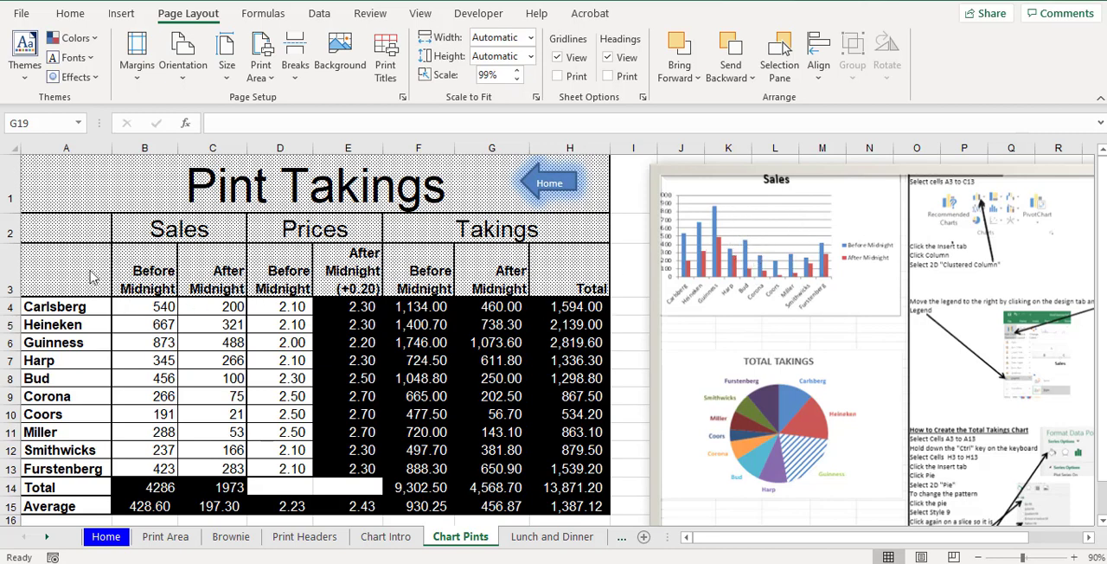
# - Insert a 2-D clustered column chart from the before and after midnight sales data in A3:C13
pyautogui.click(63, 272)
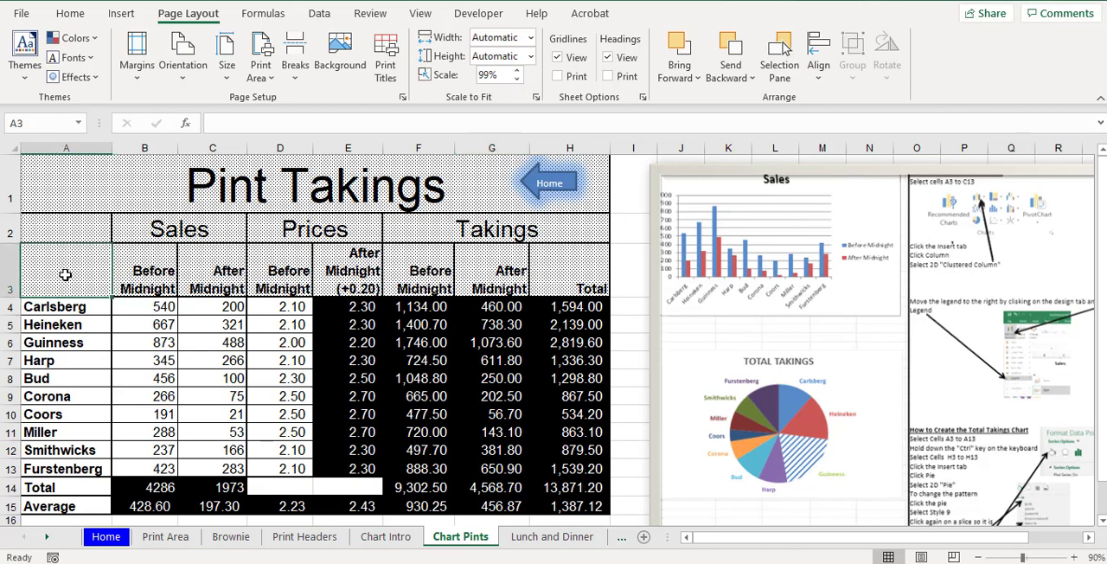
pyautogui.moveTo(65, 274); pyautogui.dragTo(208, 465)
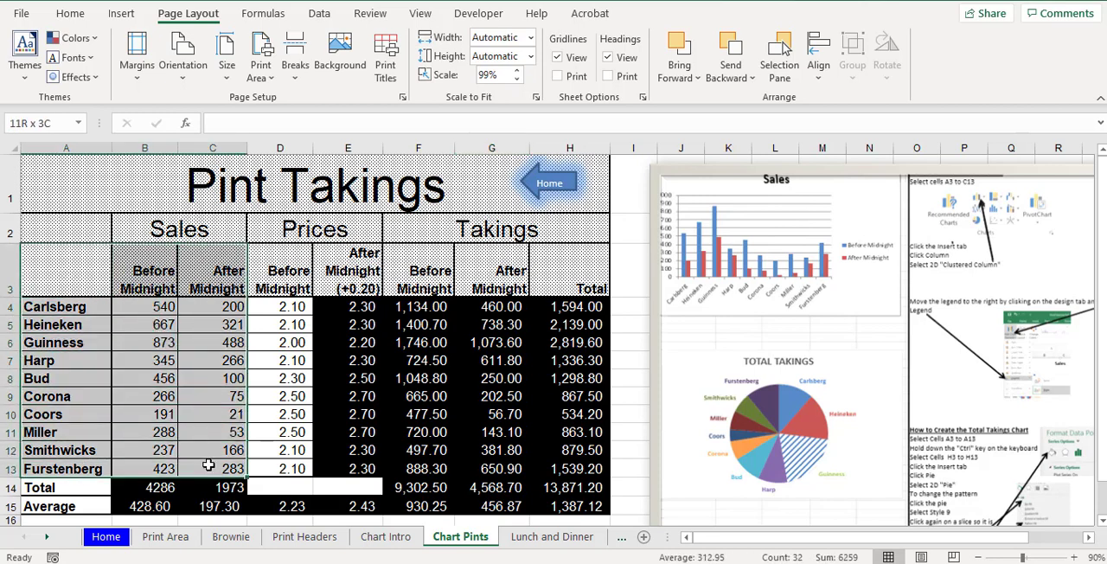
pyautogui.moveTo(209, 465); pyautogui.dragTo(209, 467)
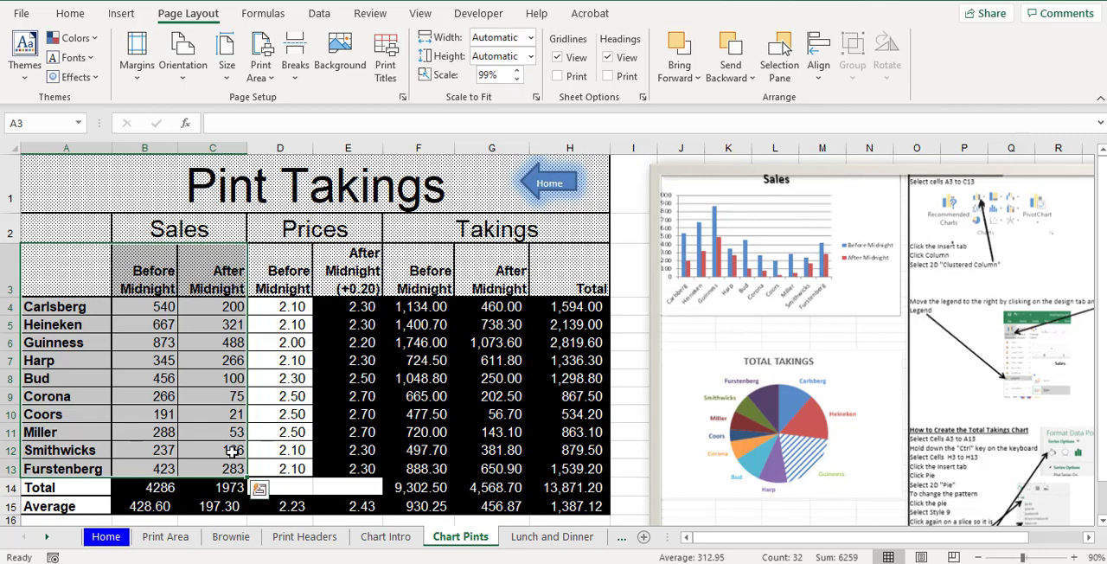
pyautogui.click(115, 14)
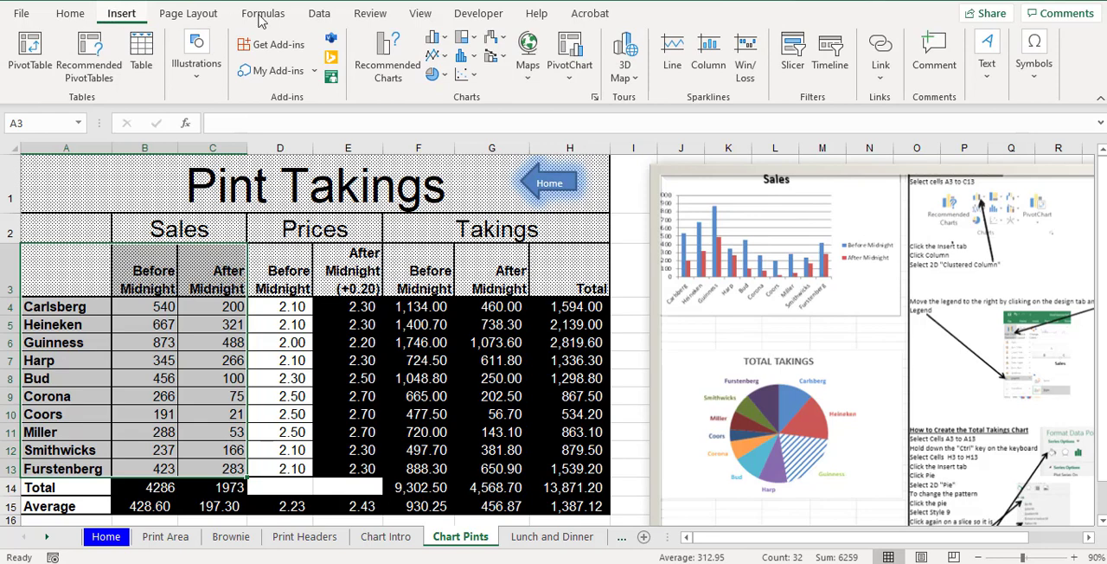
pyautogui.click(436, 39)
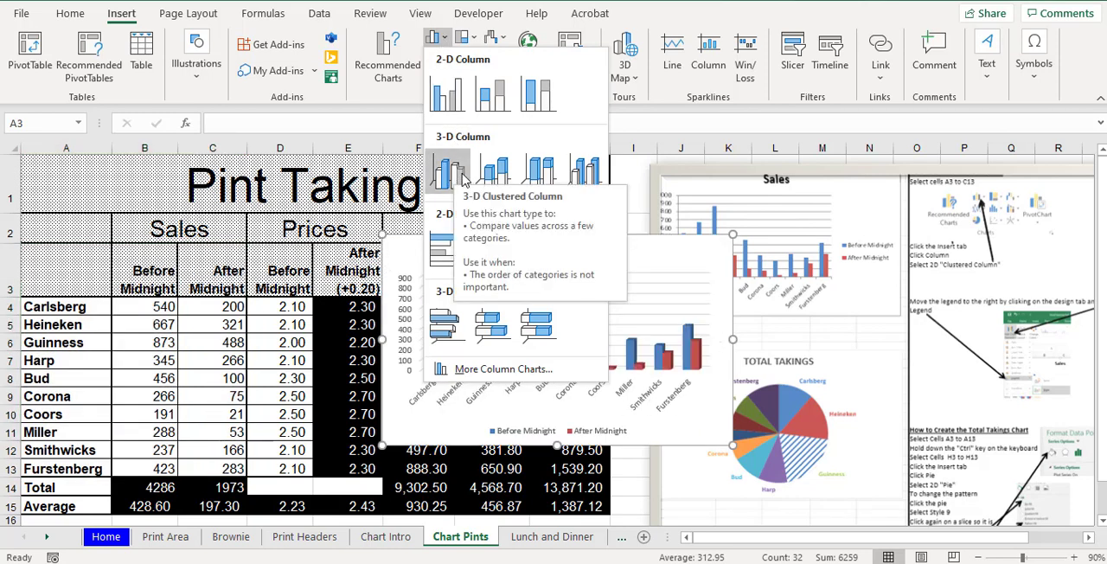
pyautogui.click(447, 101)
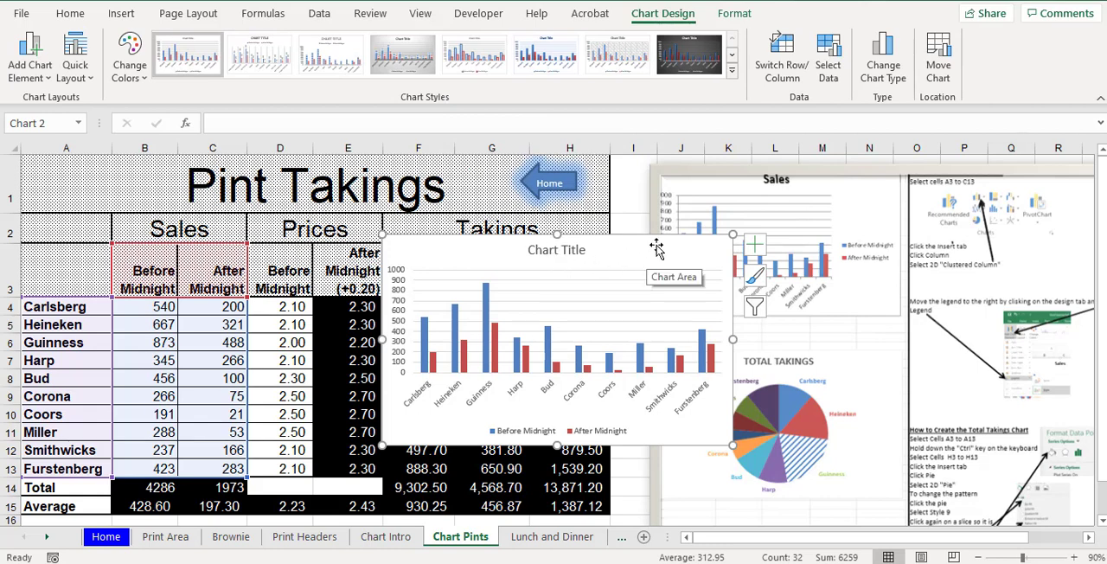
# - Move the column chart clear of the sample picture and change its title to Sales
pyautogui.moveTo(657, 239); pyautogui.dragTo(468, 230)
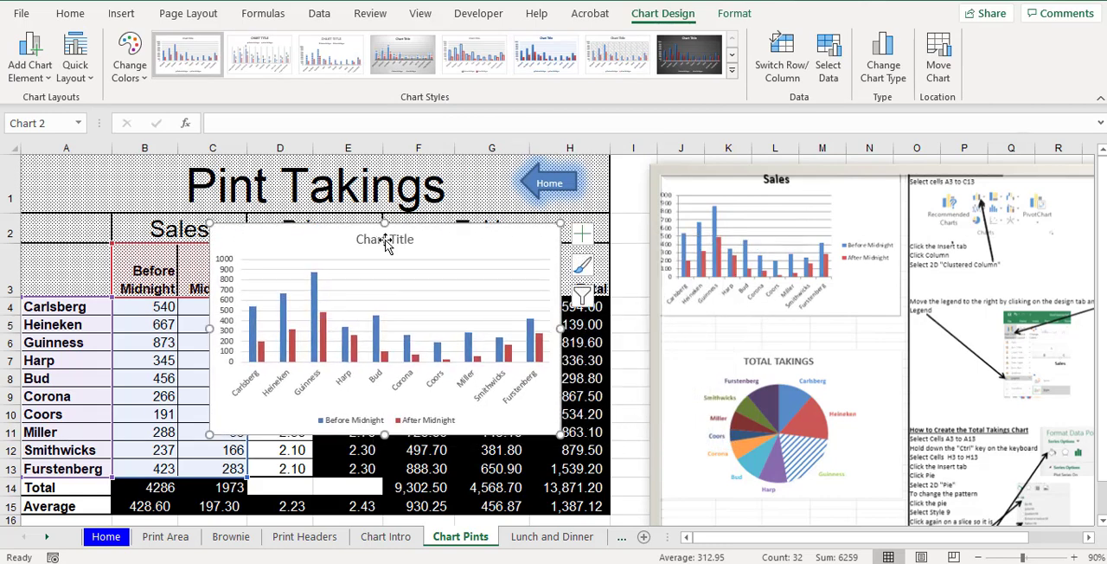
pyautogui.click(389, 241)
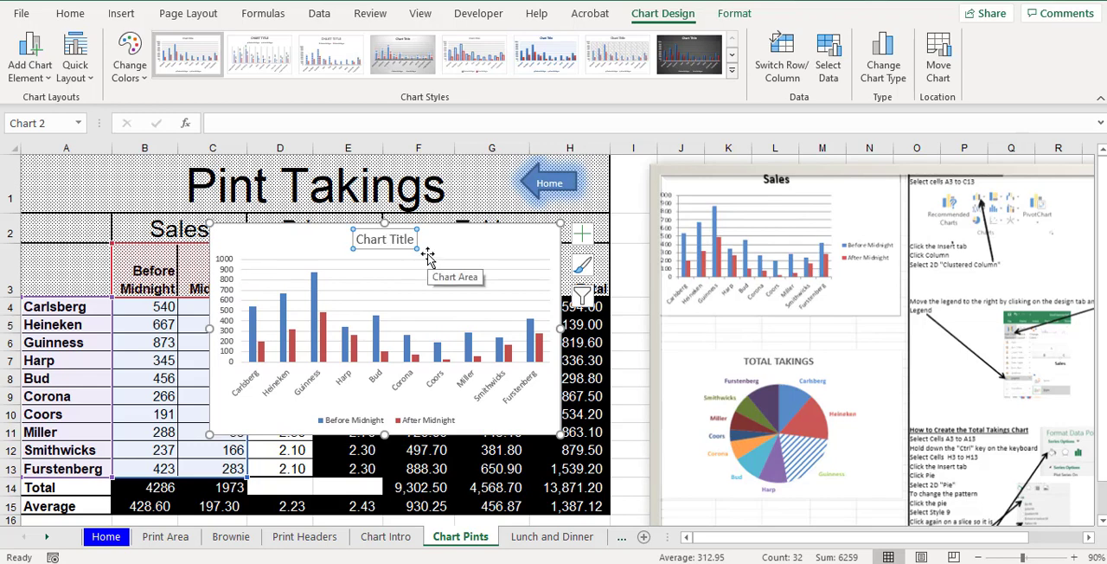
pyautogui.write('Sales')
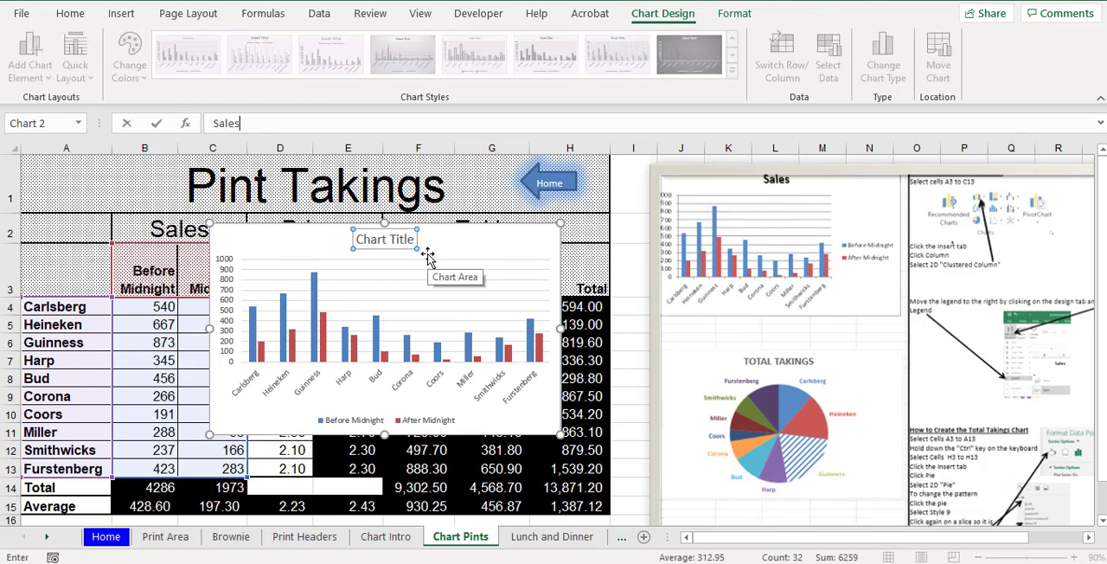
pyautogui.press('Return')
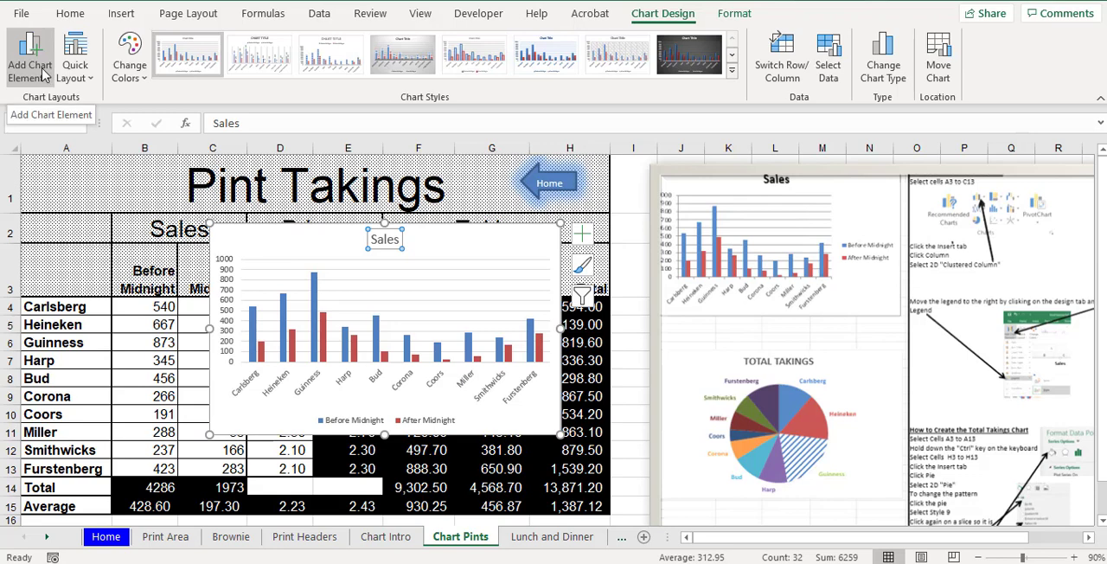
# - Set the Sales chart's legend position to Right and move the chart below the table, starting at column A
pyautogui.press('ctrl')
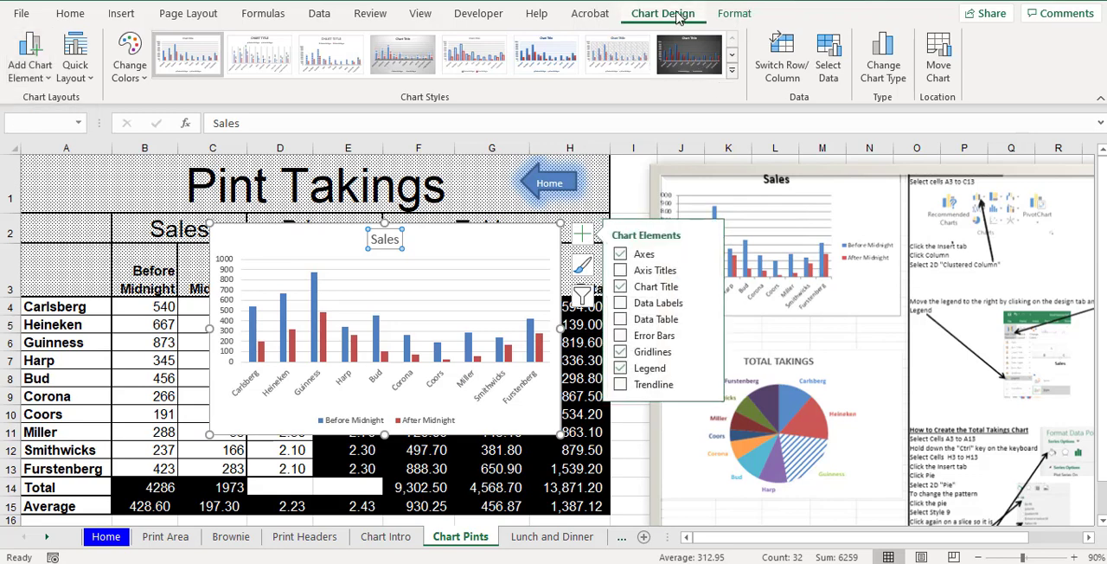
pyautogui.press('ctrl')
pyautogui.press('ctrl')
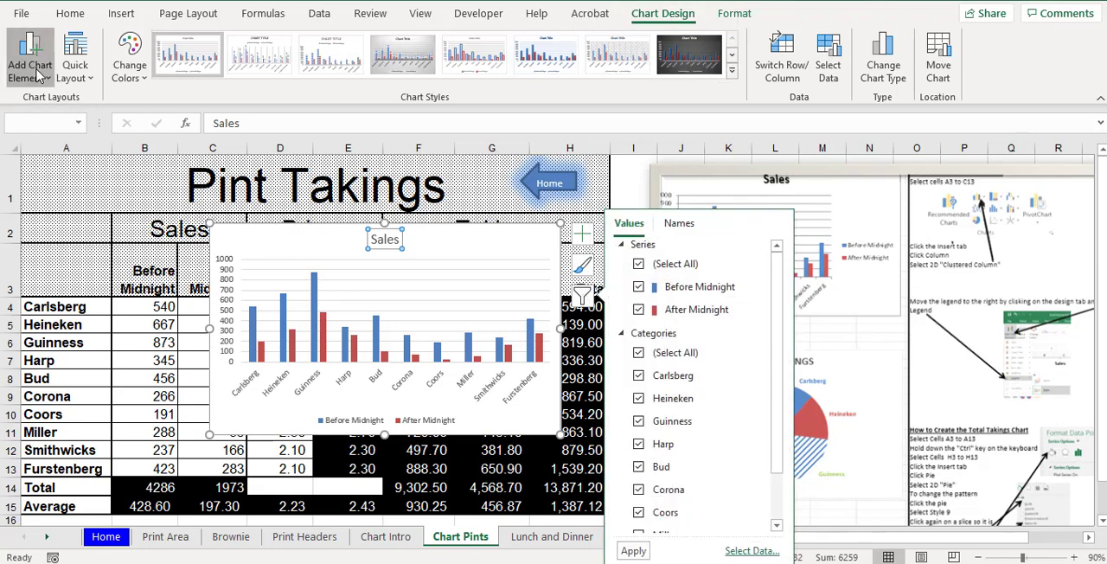
pyautogui.click(38, 76)
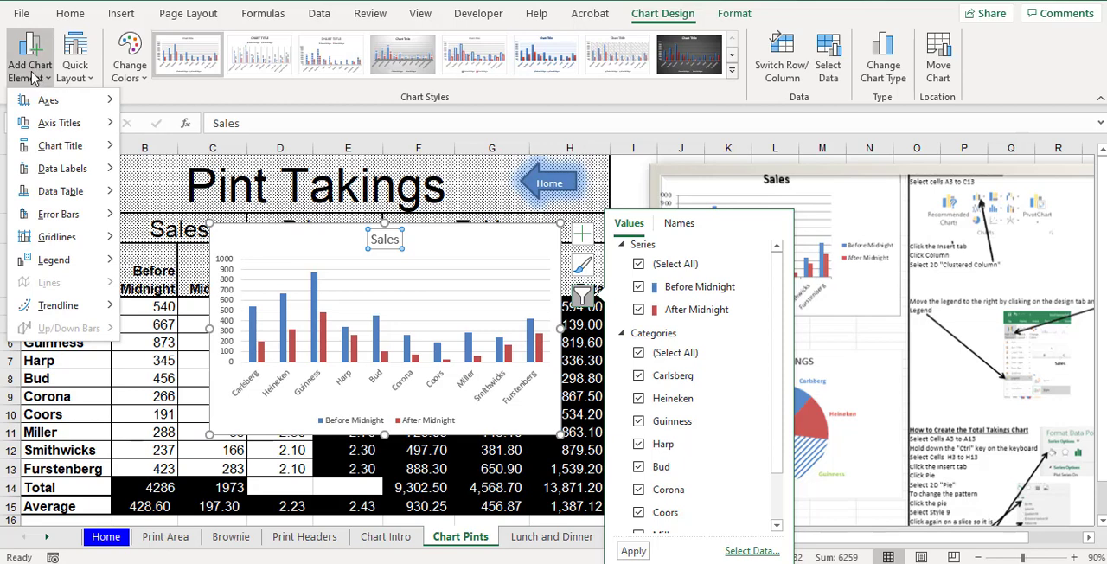
pyautogui.click(31, 76)
pyautogui.click(31, 76)
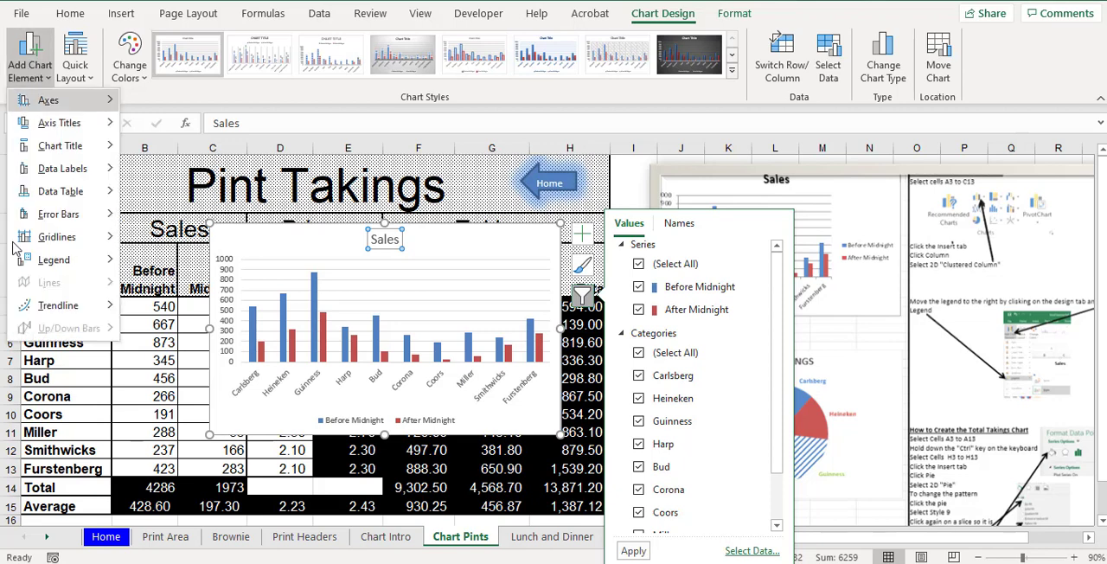
pyautogui.moveTo(22, 263)
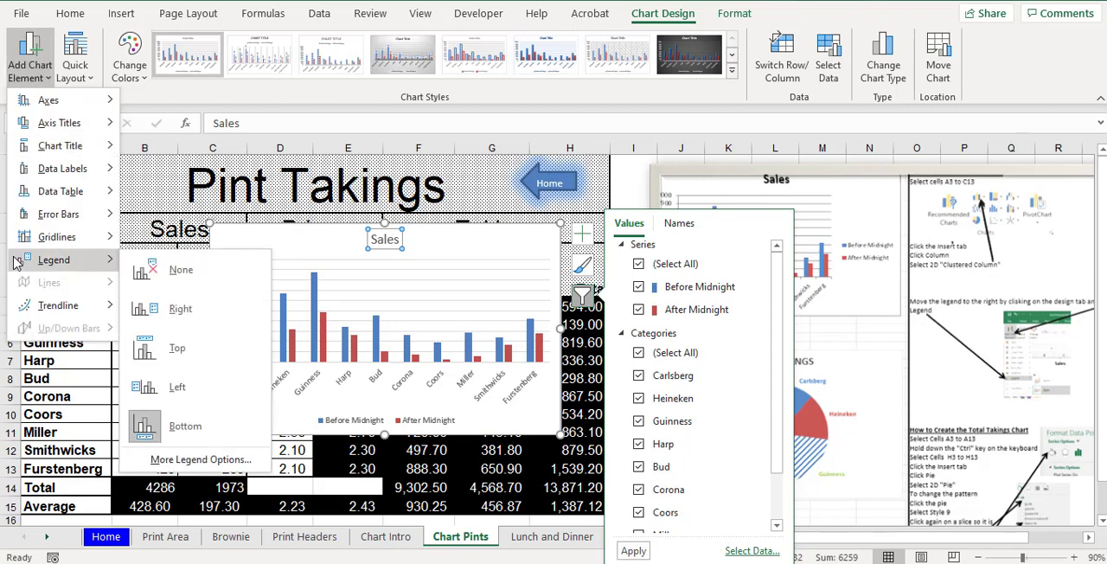
pyautogui.click(179, 311)
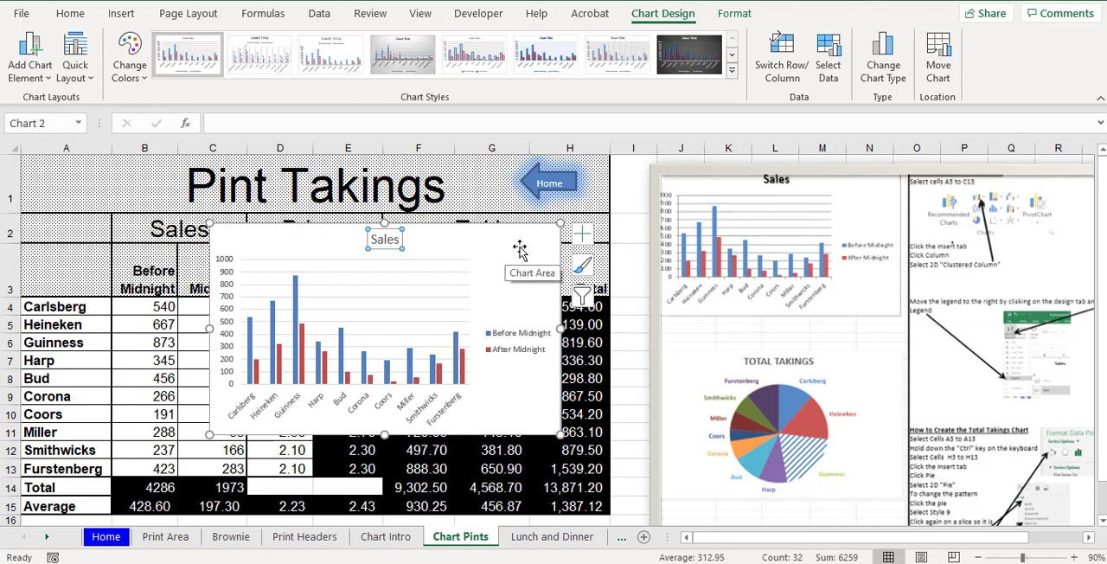
pyautogui.moveTo(519, 249); pyautogui.dragTo(383, 460)
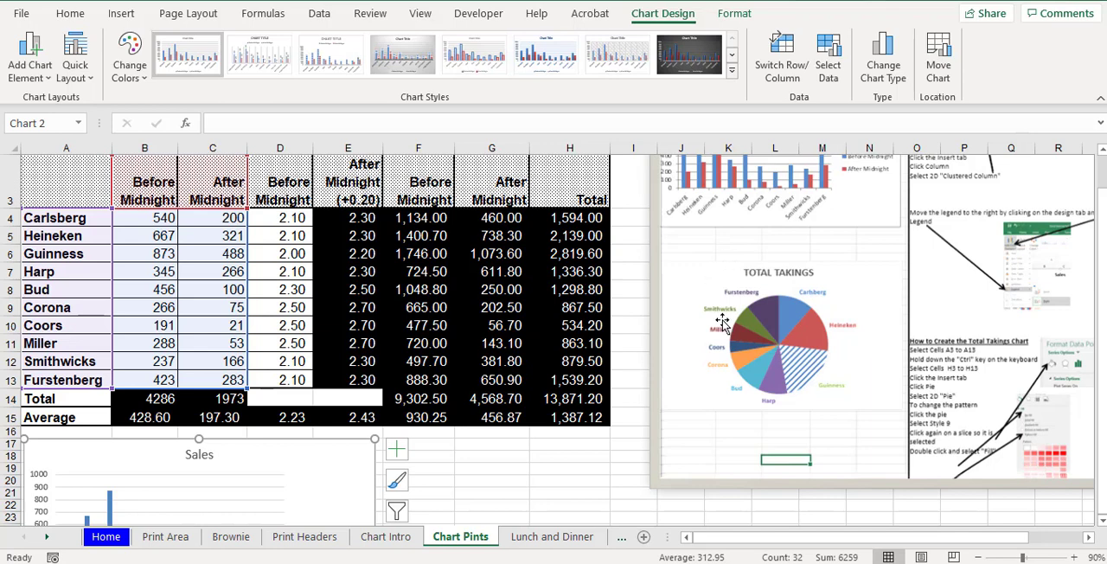
pyautogui.moveTo(560, 216); pyautogui.dragTo(566, 386)
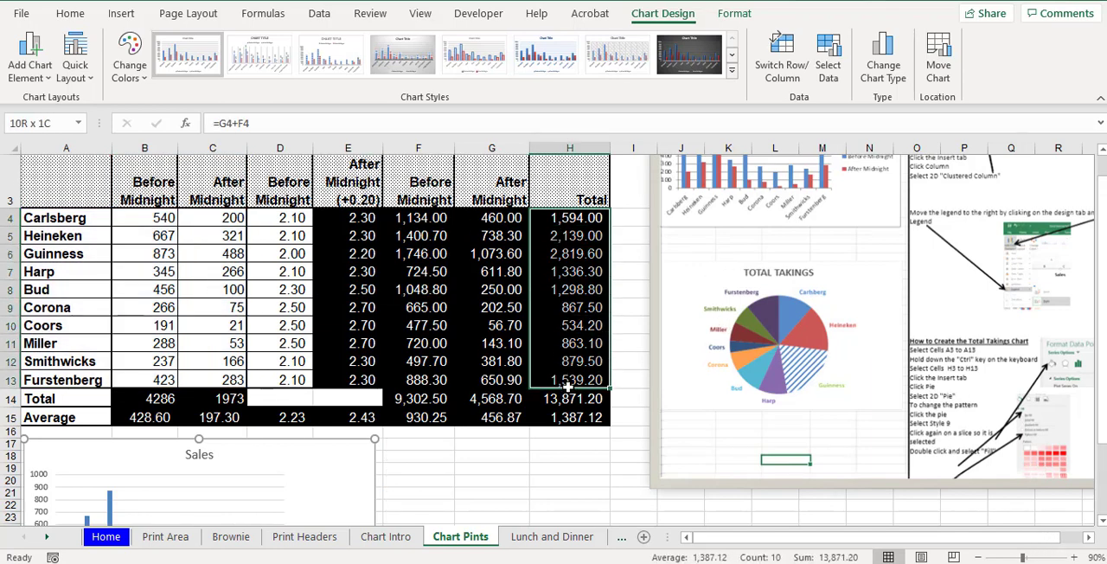
pyautogui.moveTo(78, 216); pyautogui.dragTo(72, 381)
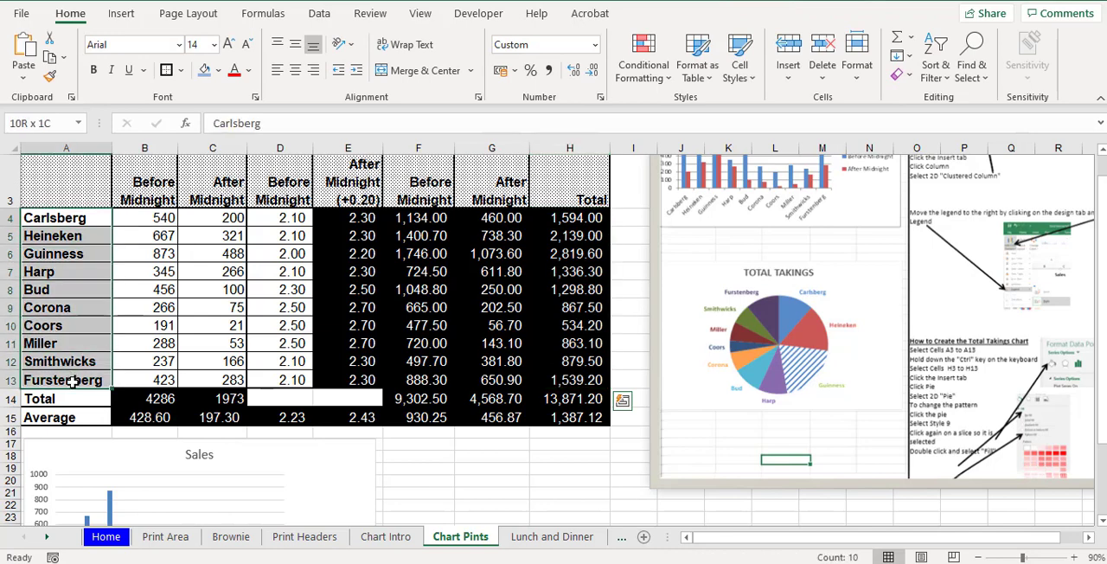
pyautogui.moveTo(158, 221); pyautogui.dragTo(471, 383)
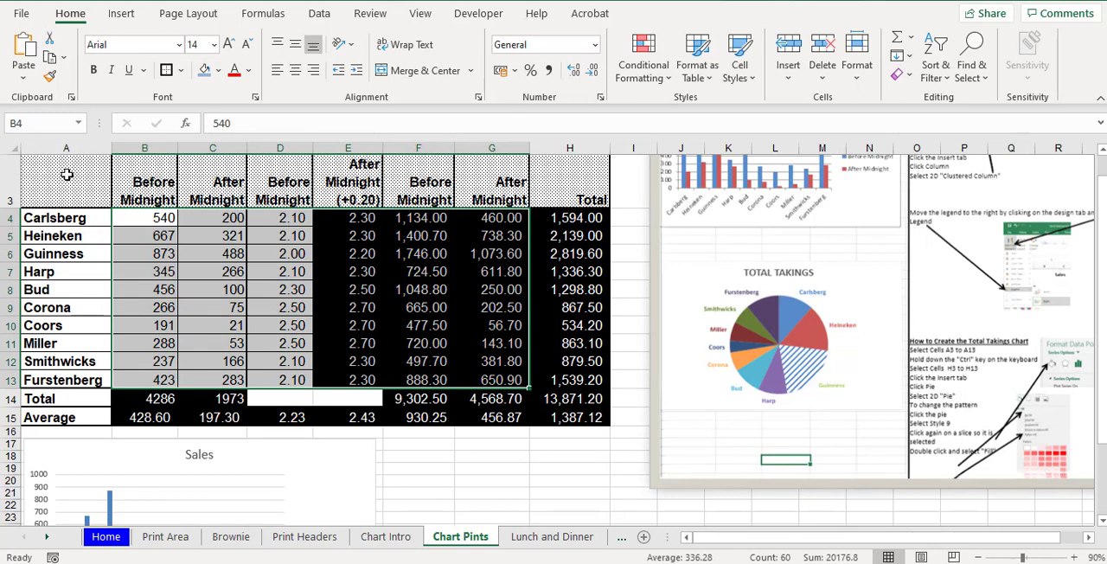
# - Insert a 2-D pie chart from the non-adjacent ranges A3:A13 and H3:H13
pyautogui.moveTo(63, 171); pyautogui.dragTo(64, 380)
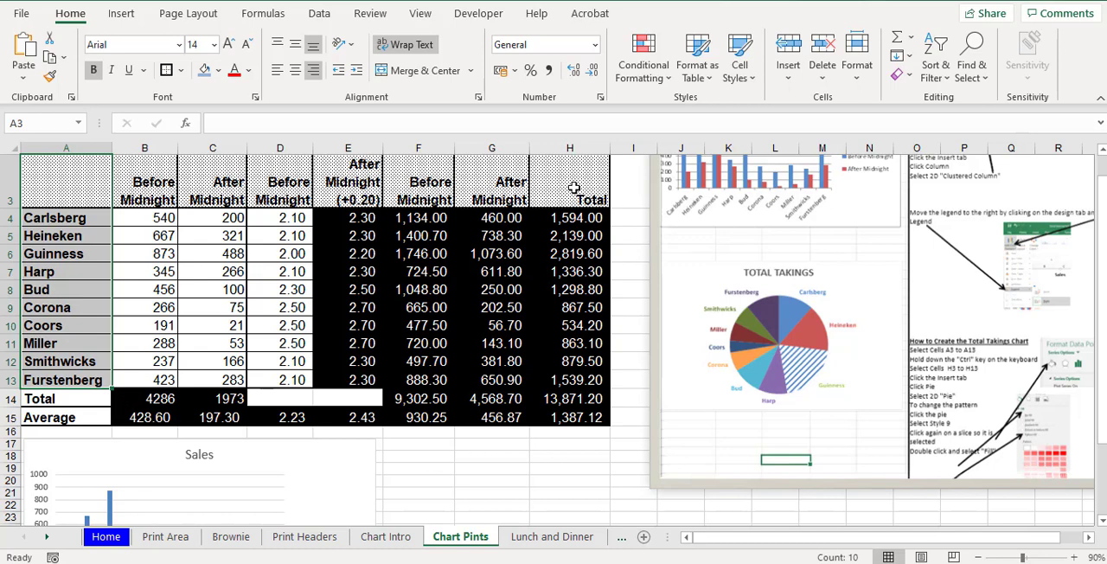
pyautogui.moveTo(574, 188); pyautogui.dragTo(554, 386)
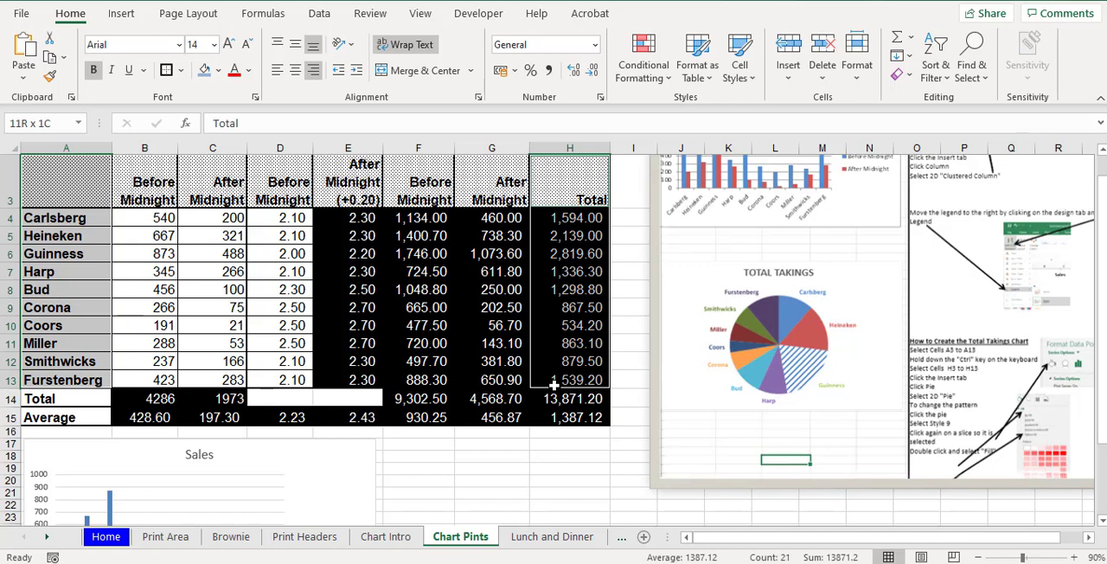
pyautogui.moveTo(554, 384); pyautogui.dragTo(556, 385)
pyautogui.click(121, 13)
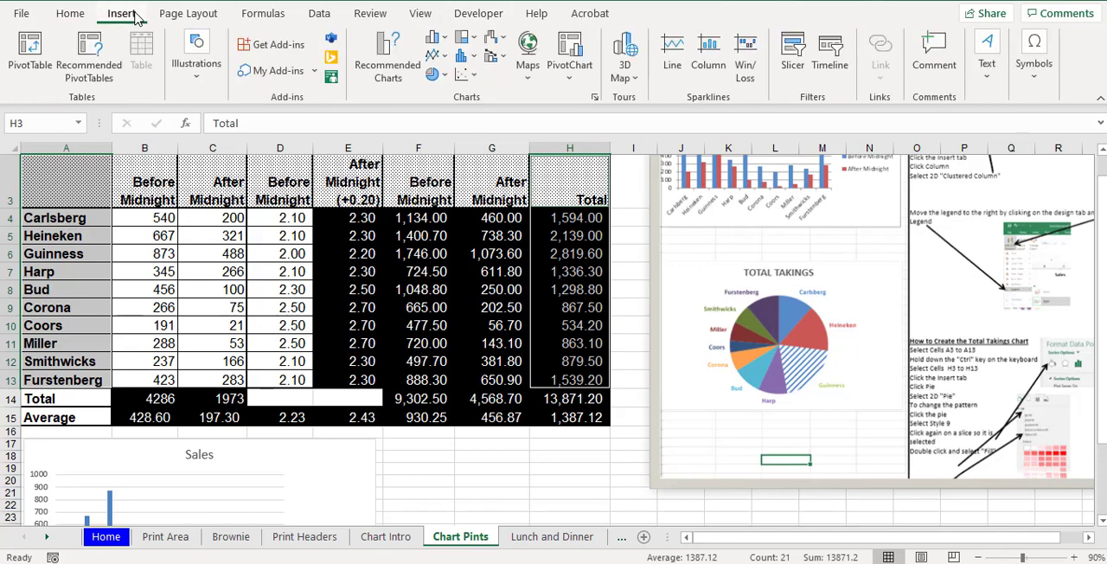
pyautogui.click(444, 75)
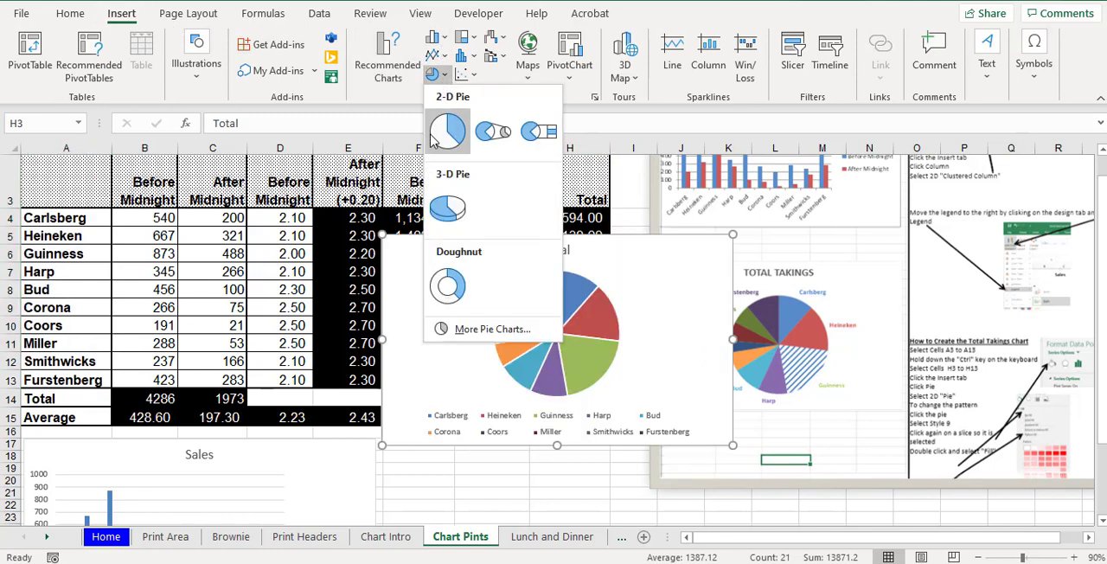
pyautogui.click(434, 144)
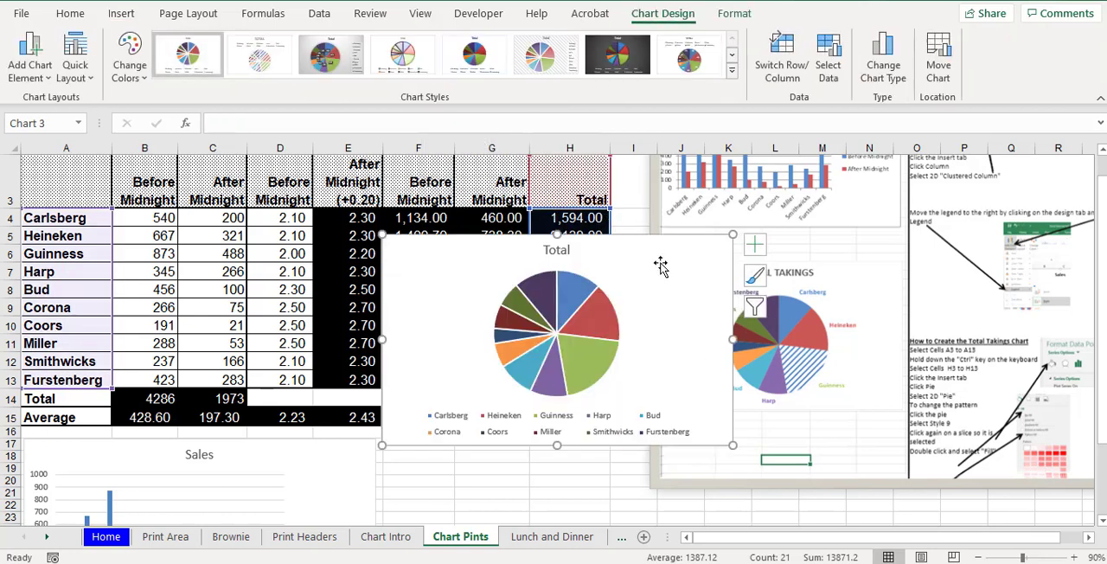
# - Move the pie chart clear of the sample picture and apply chart Style 9 to it
pyautogui.moveTo(660, 265); pyautogui.dragTo(514, 249)
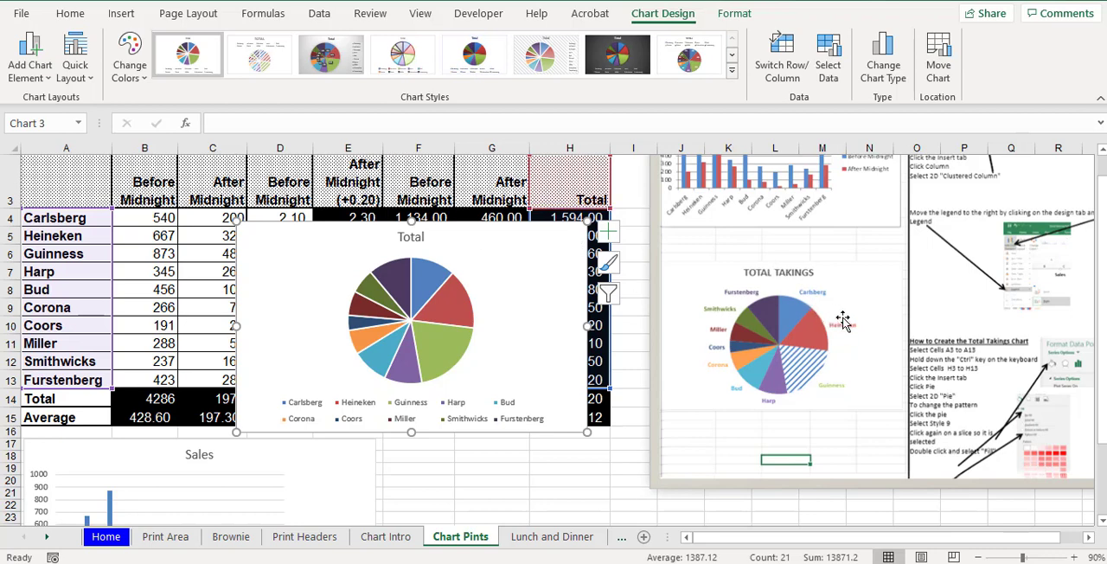
pyautogui.click(731, 72)
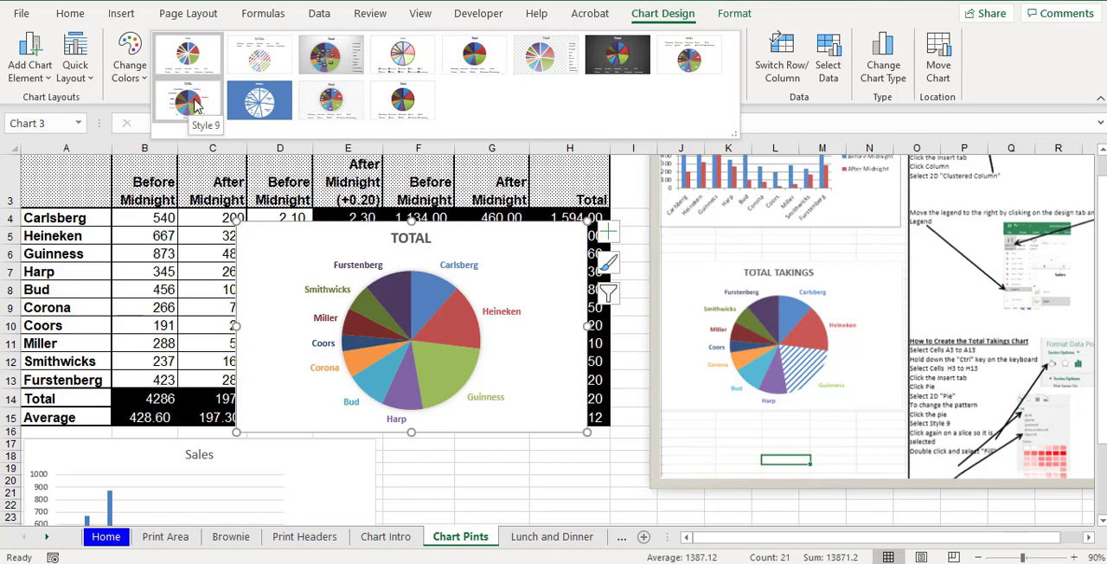
pyautogui.click(194, 104)
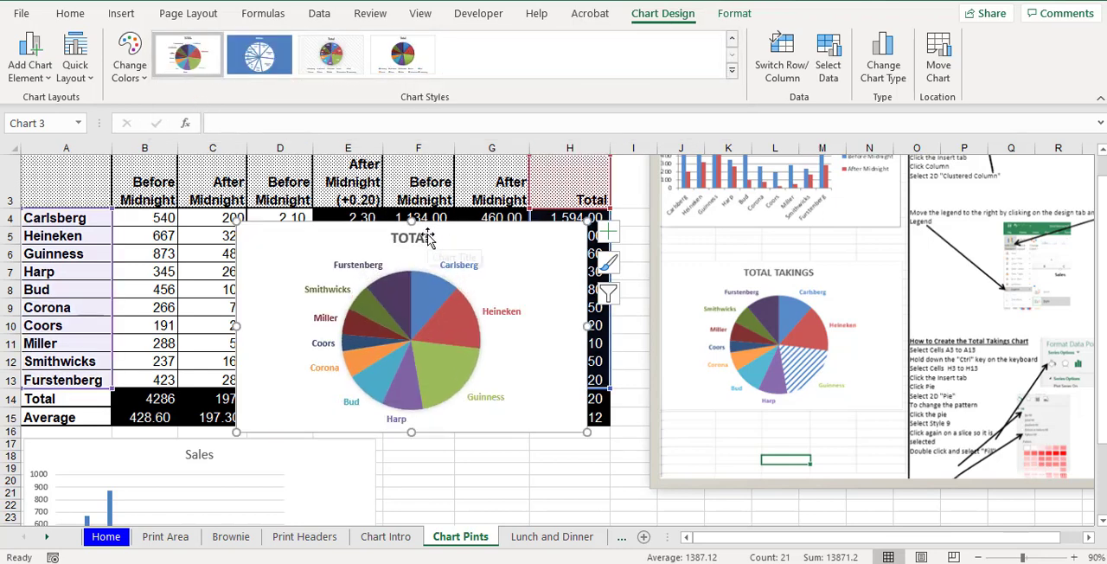
# - Extend the pie chart's title to read TOTAL TAKINGS
pyautogui.click(427, 242)
pyautogui.click(429, 236)
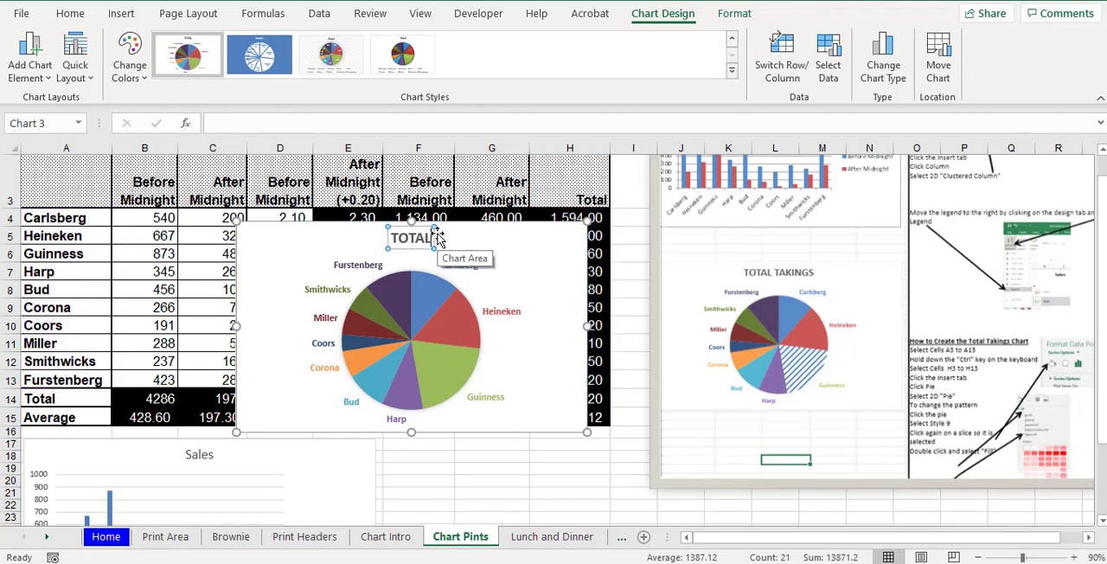
pyautogui.write('TA')
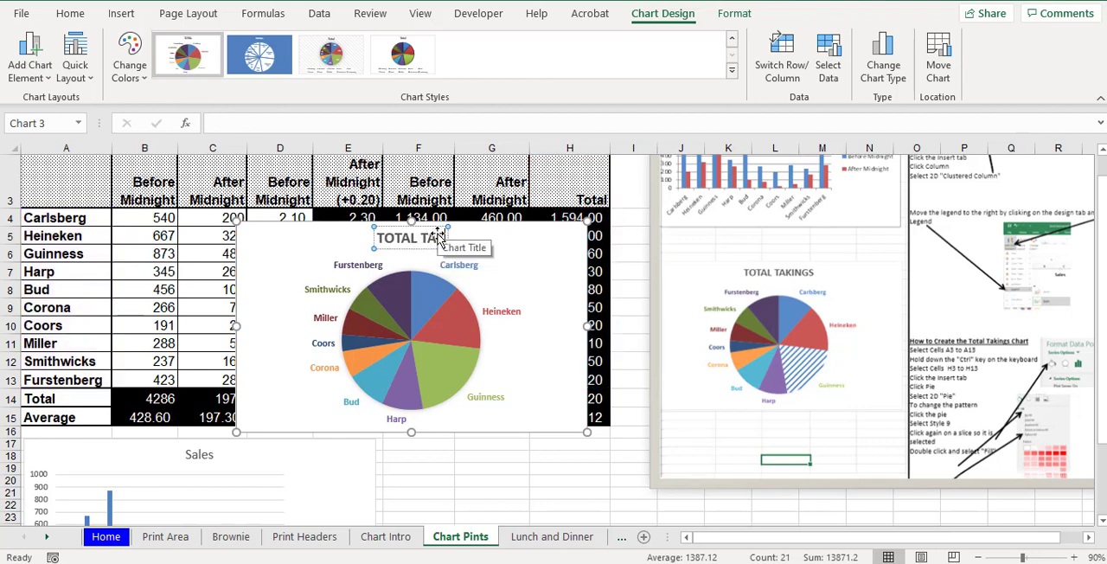
pyautogui.write('KINGS')
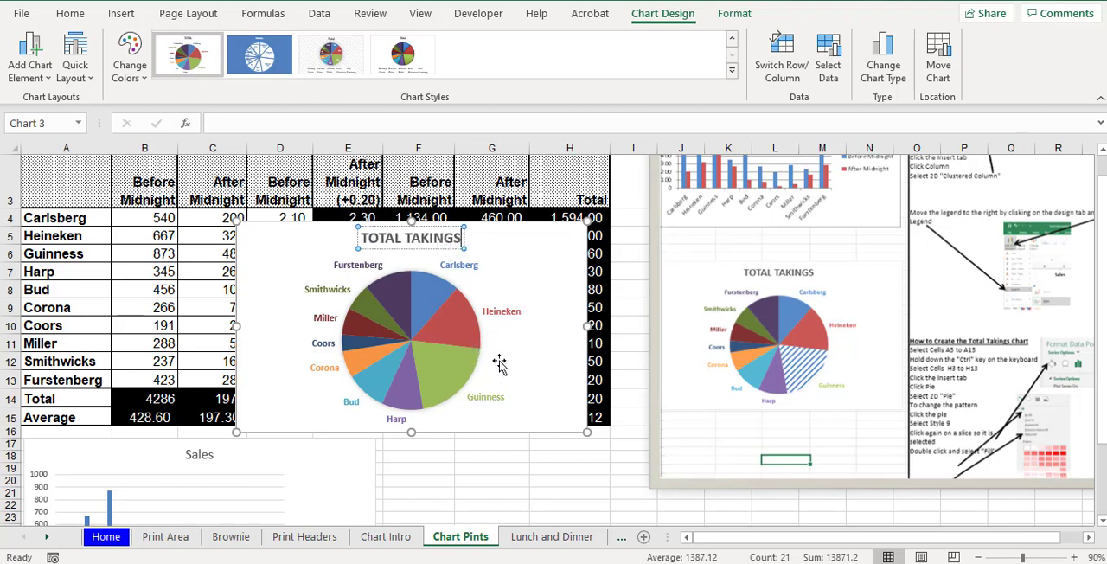
# - Select only the Guinness slice of the pie chart and bring up its fill and line formatting options
pyautogui.moveTo(438, 367)
pyautogui.click(439, 366)
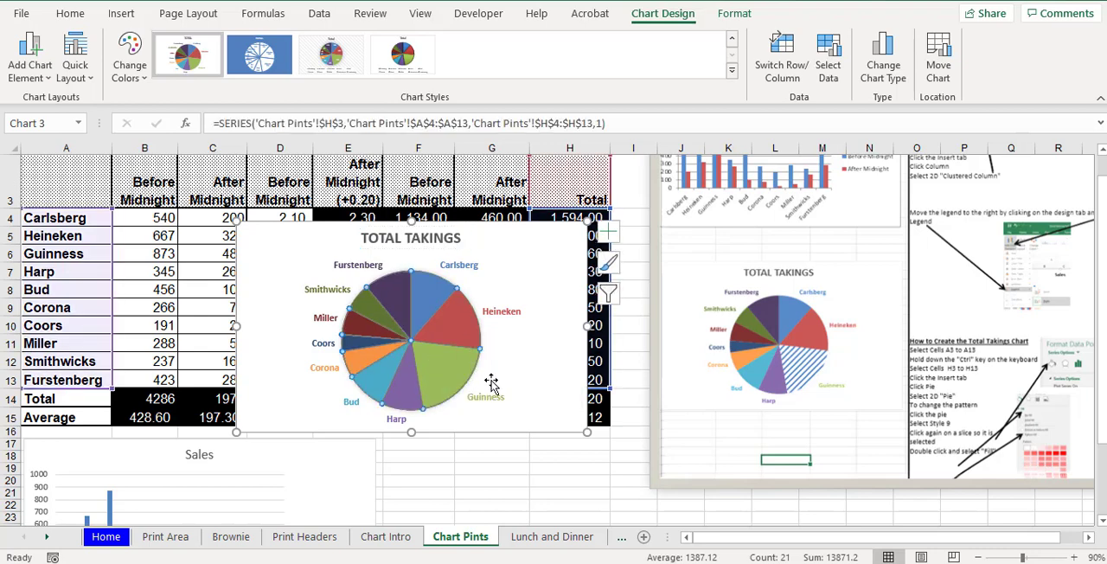
pyautogui.click(451, 367)
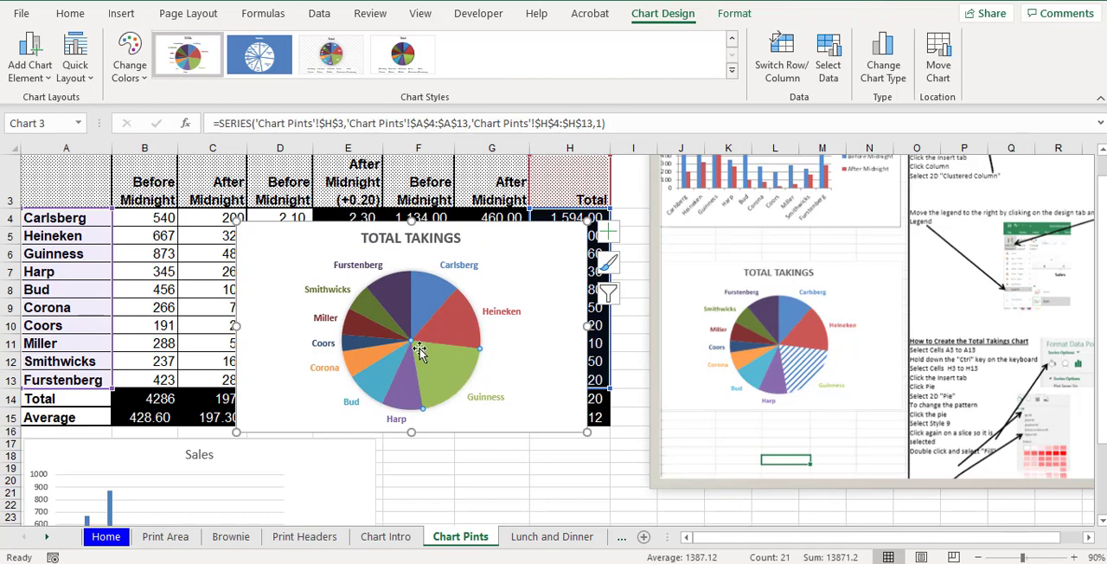
pyautogui.doubleClick(450, 372)
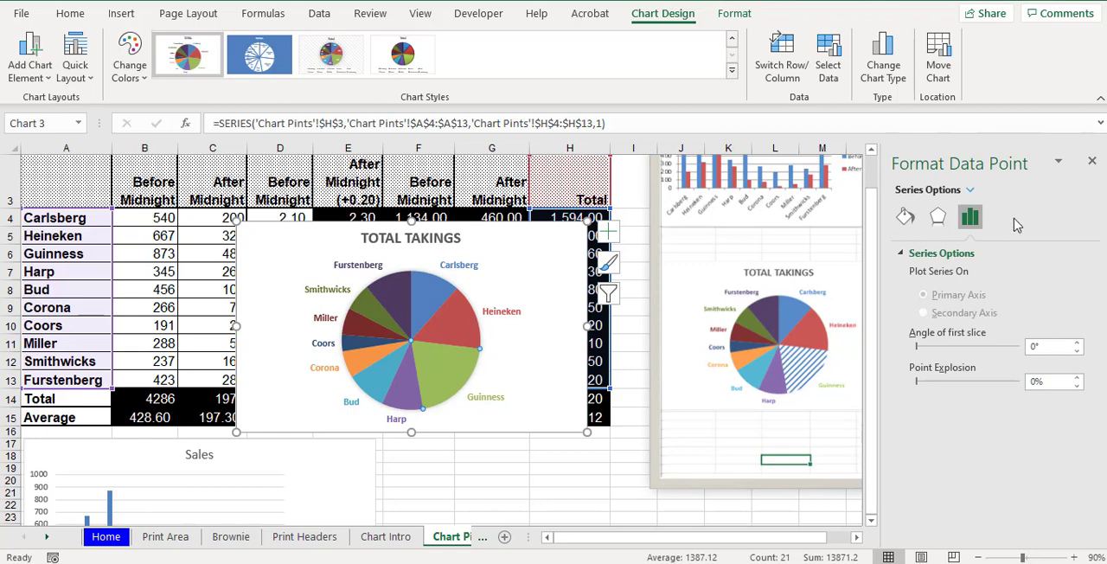
pyautogui.click(906, 216)
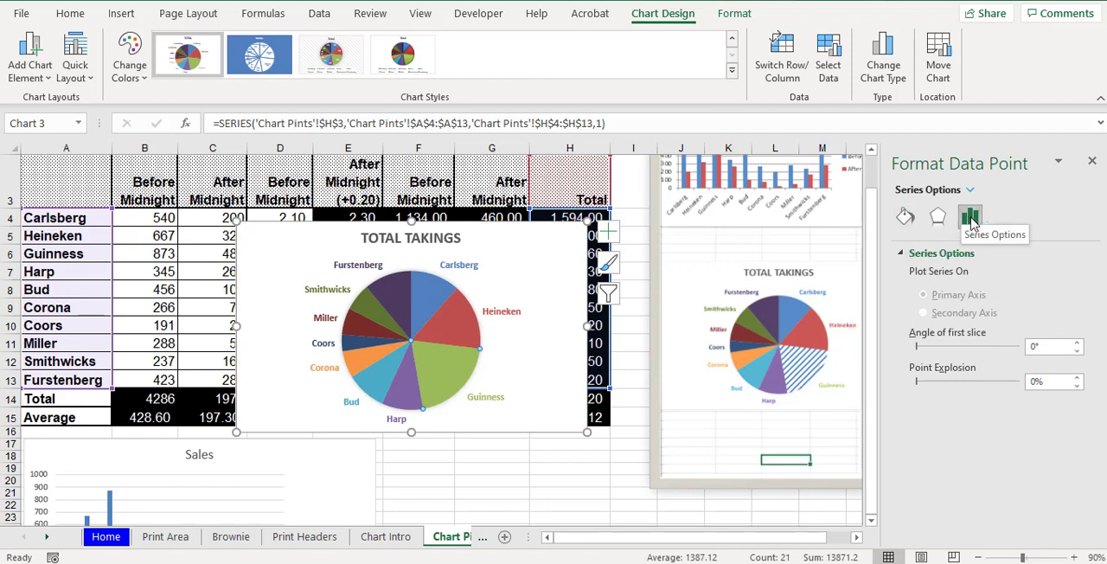
pyautogui.click(905, 217)
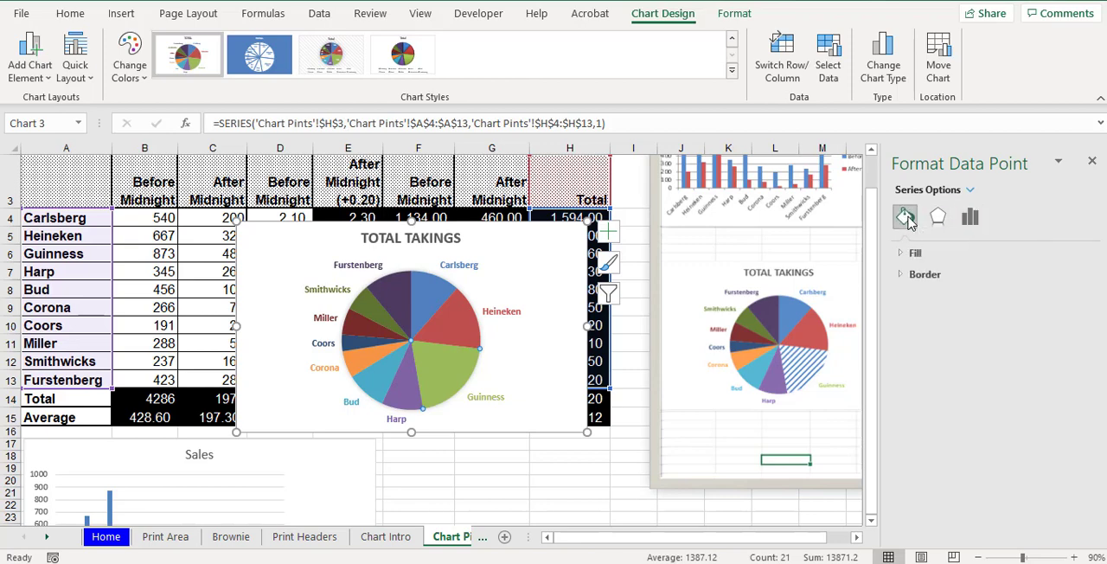
# - Give the Guinness slice a pattern fill with the Diagonal stripes: Wide upward pattern
pyautogui.click(915, 253)
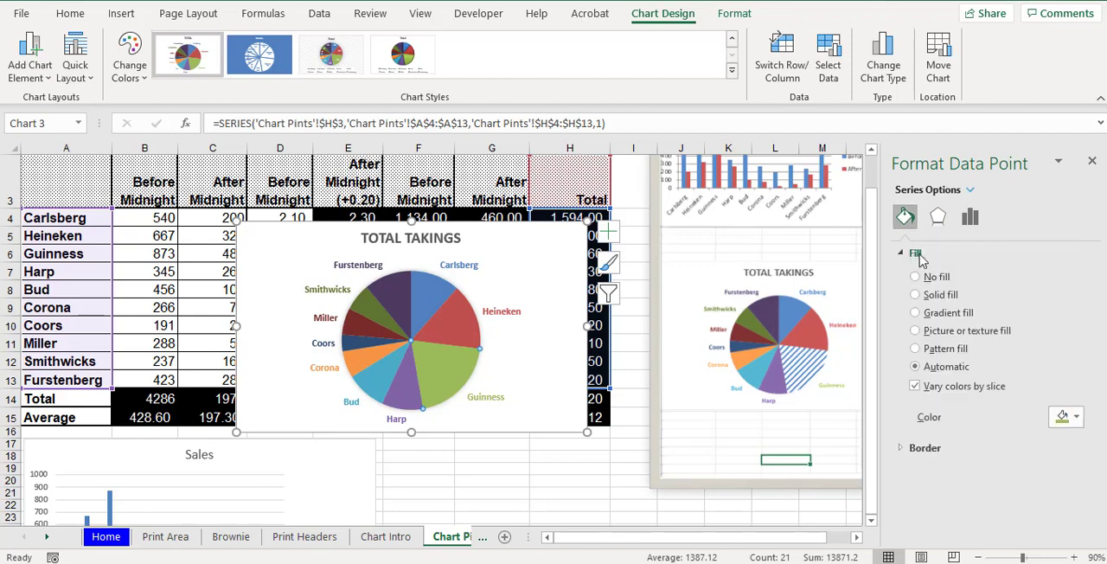
pyautogui.click(951, 353)
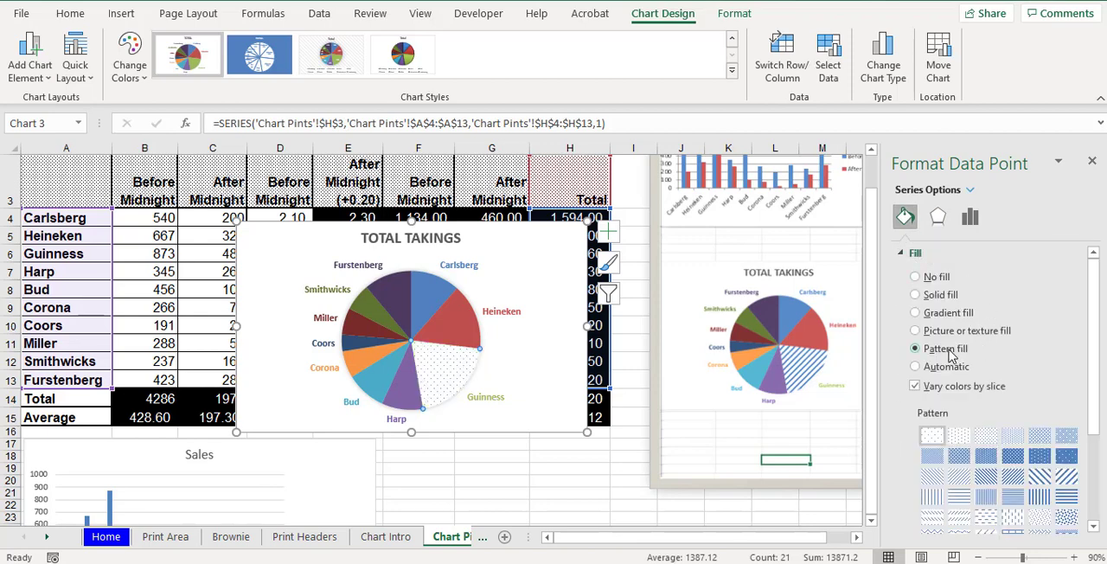
pyautogui.click(1069, 478)
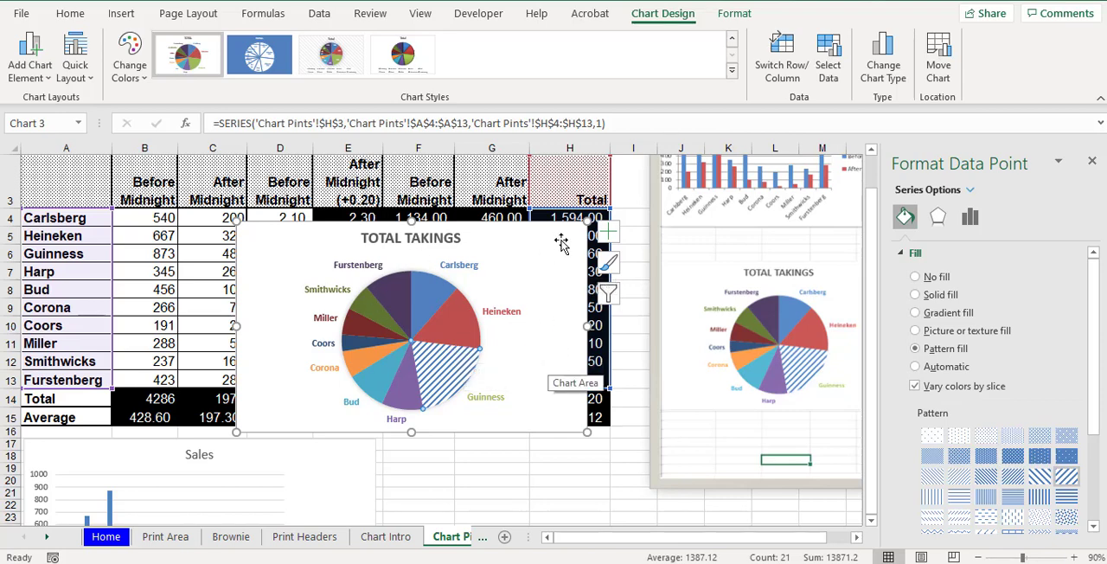
# - Move the TOTAL TAKINGS pie chart directly below the Sales chart, starting at column A around row 35
pyautogui.moveTo(563, 241); pyautogui.dragTo(489, 551)
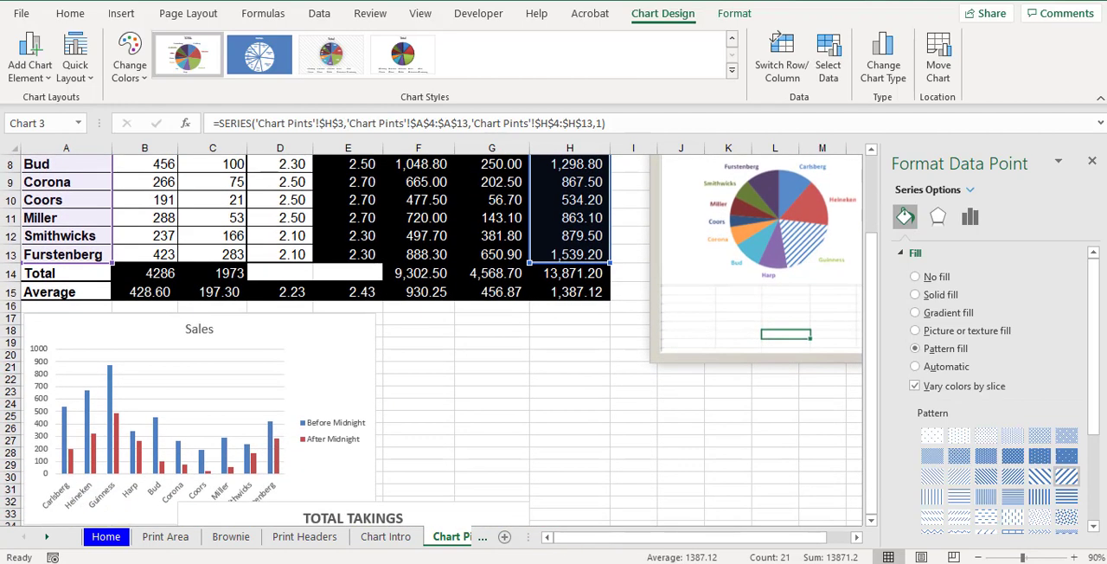
pyautogui.moveTo(380, 530); pyautogui.dragTo(279, 394)
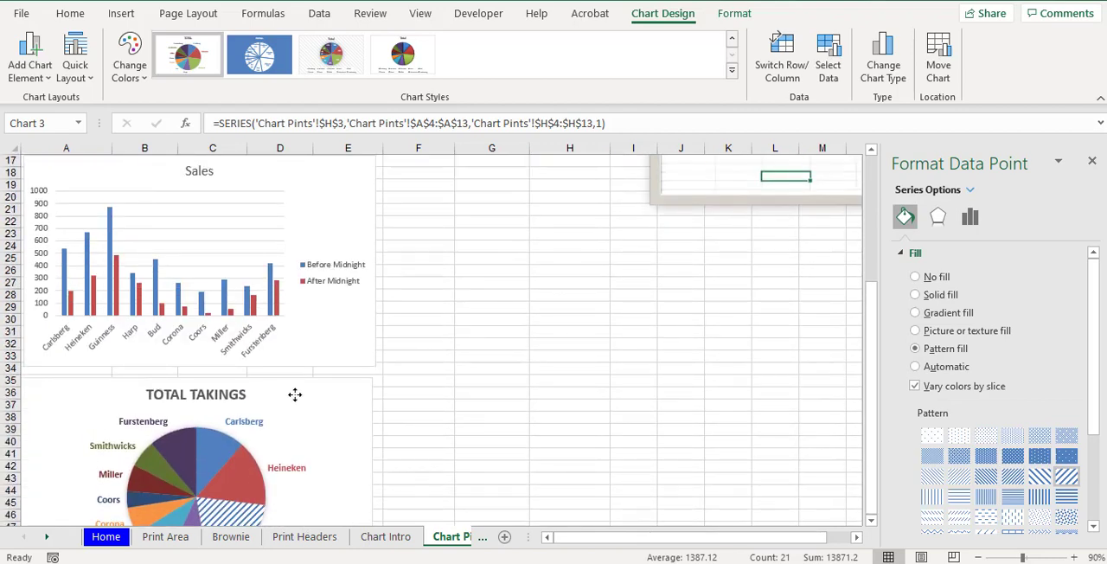
pyautogui.click(294, 395)
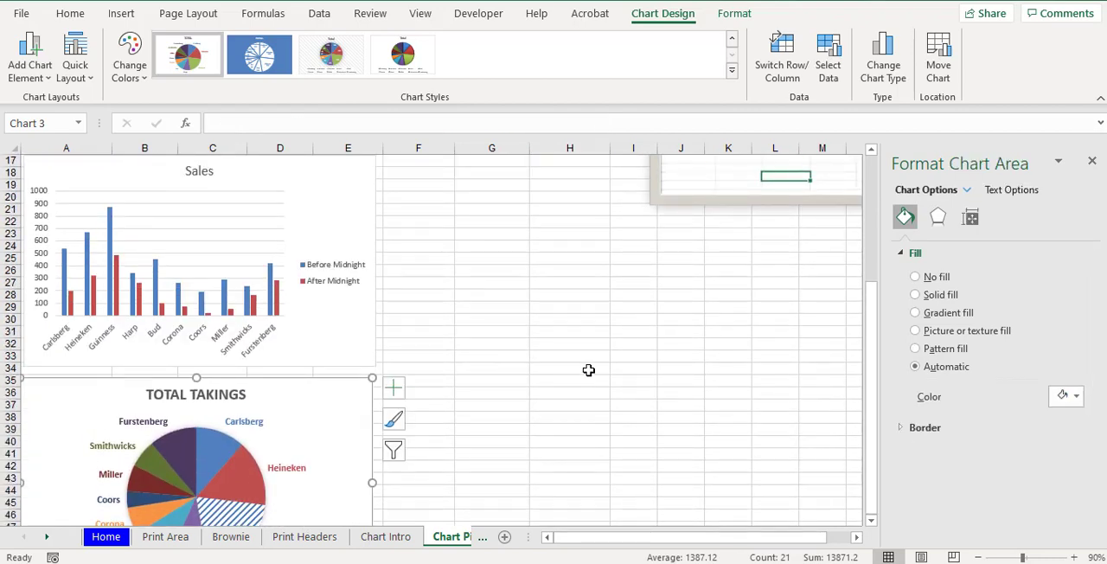